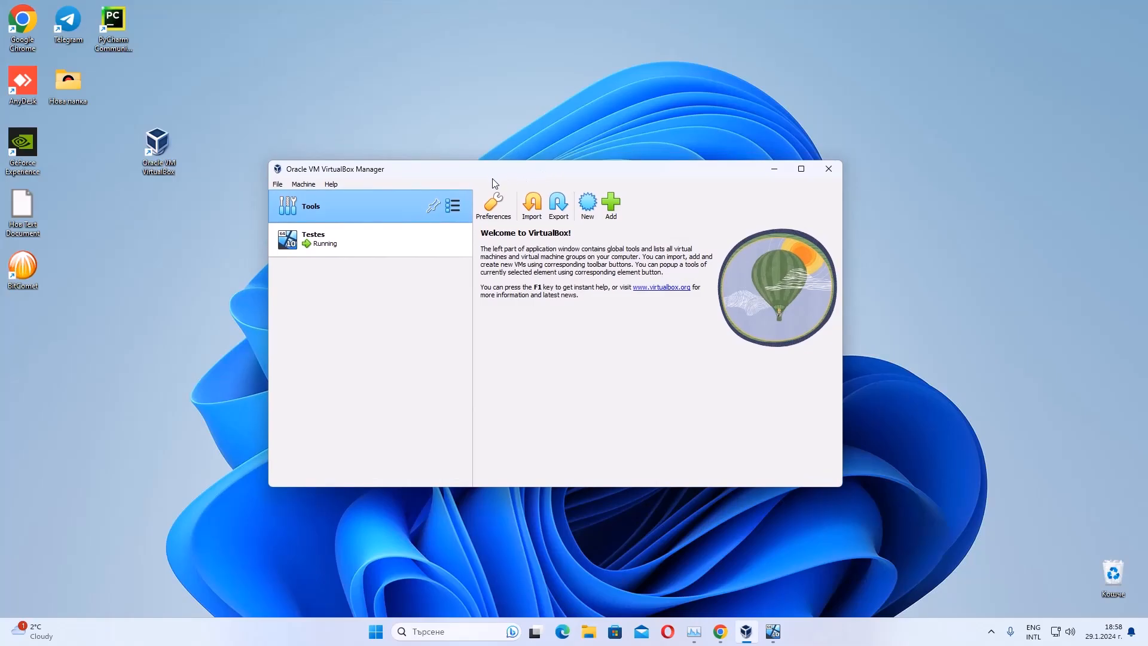
drag(397, 171, 438, 177)
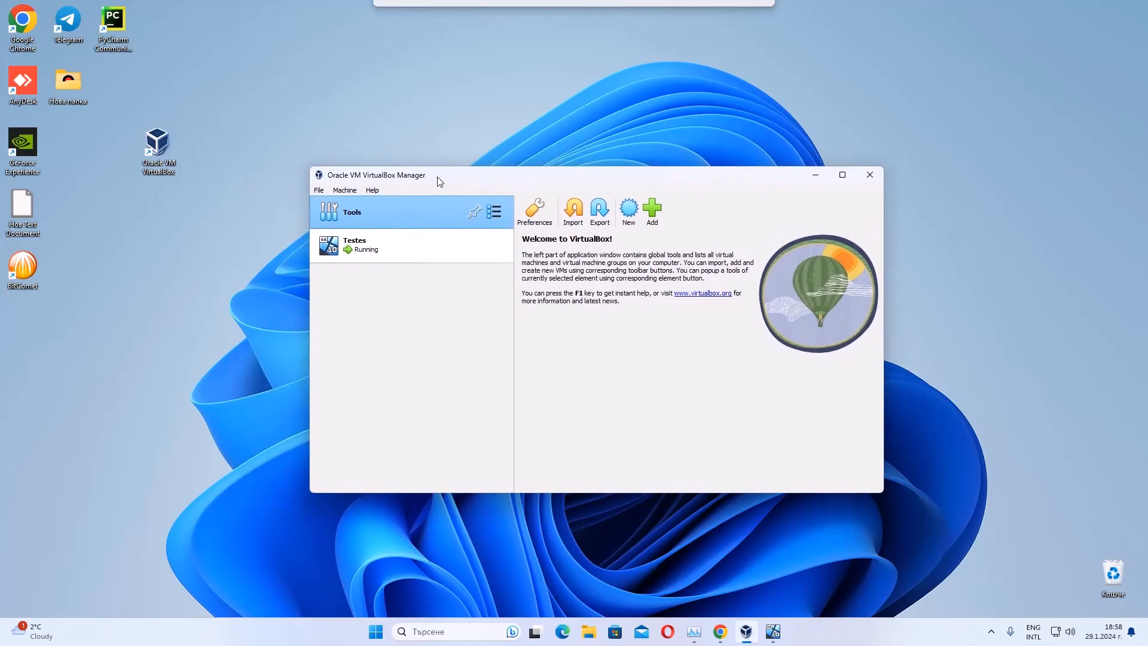
right_click(187, 207)
click(214, 259)
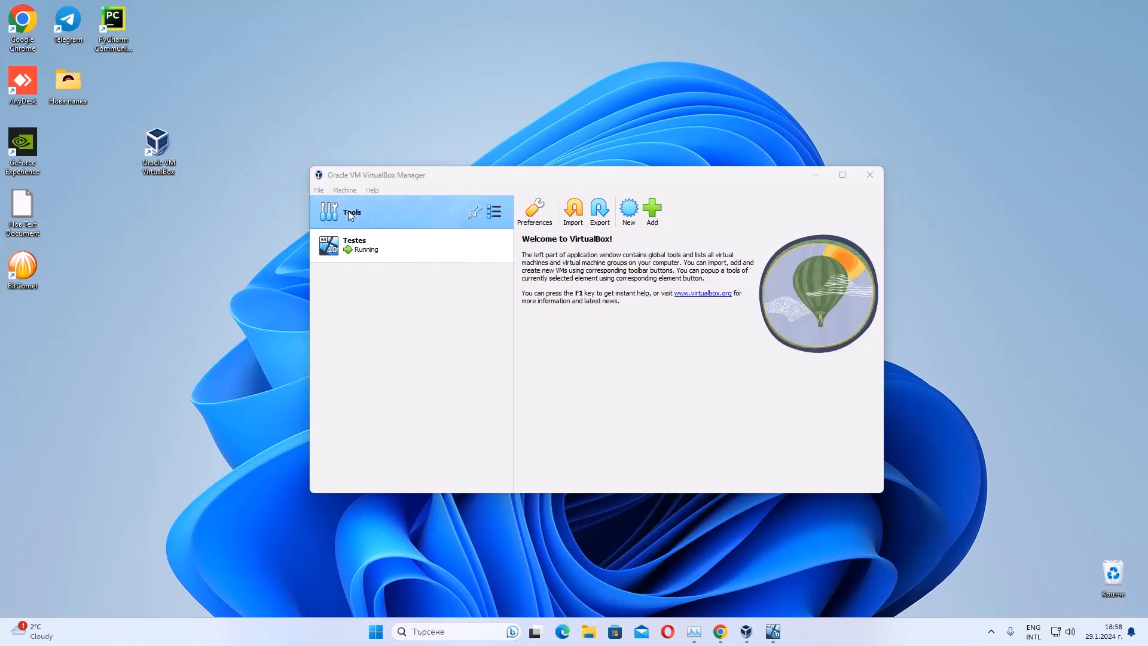
drag(267, 171, 203, 270)
drag(609, 178, 604, 162)
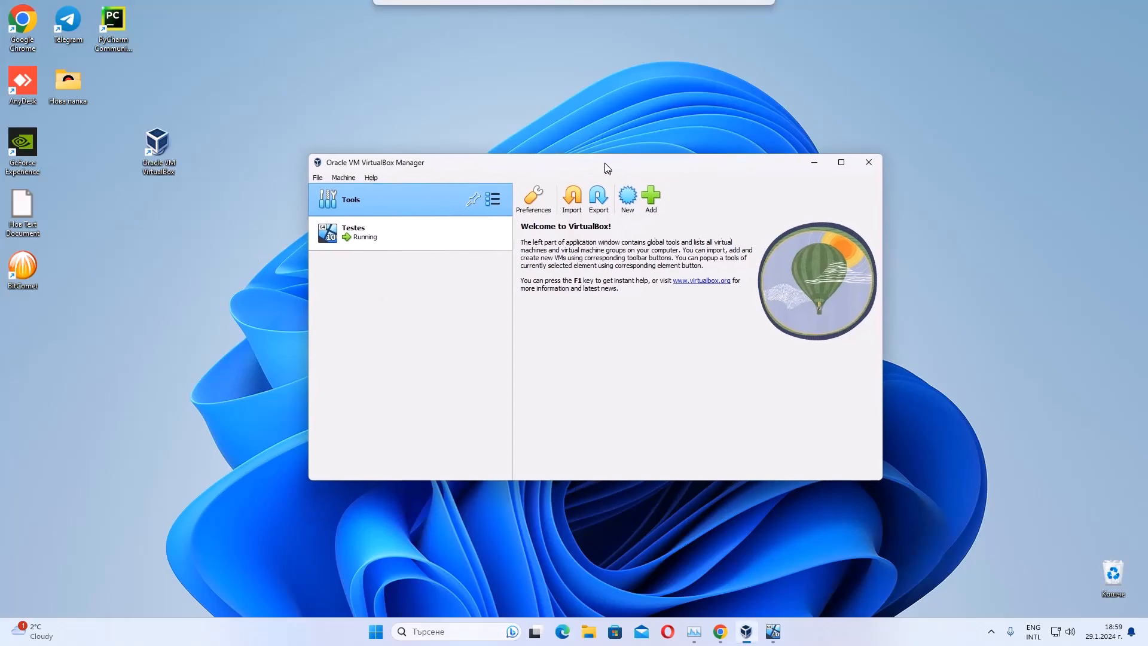
Step: Start creating a new virtual machine and name it Test1
click(623, 206)
drag(623, 207, 627, 234)
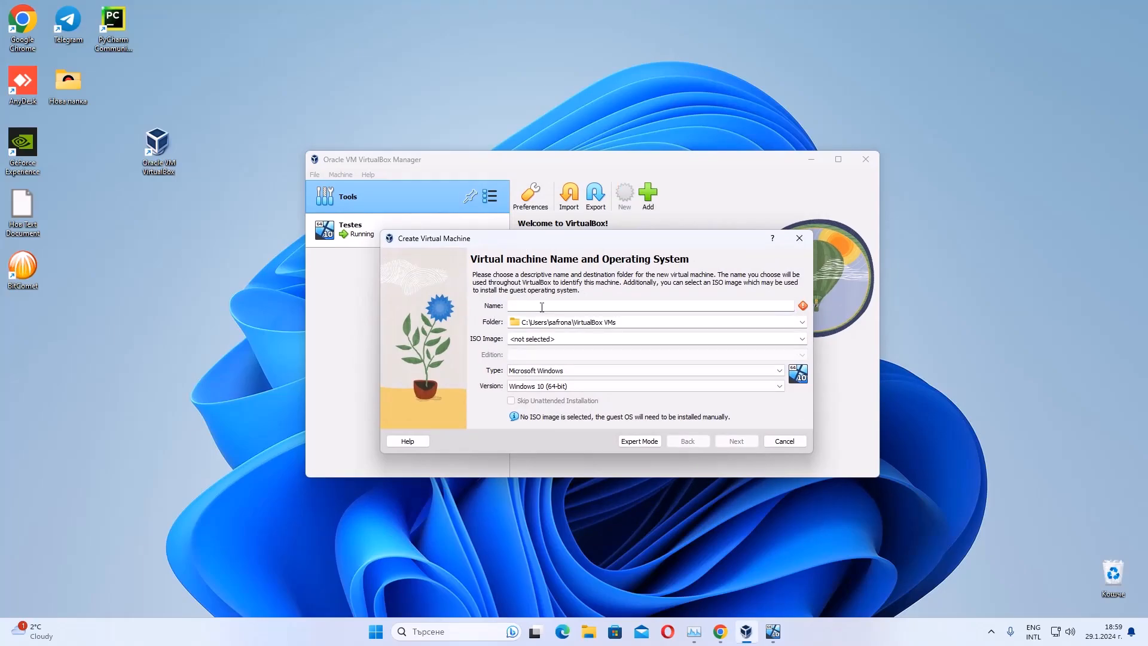
drag(496, 241, 514, 269)
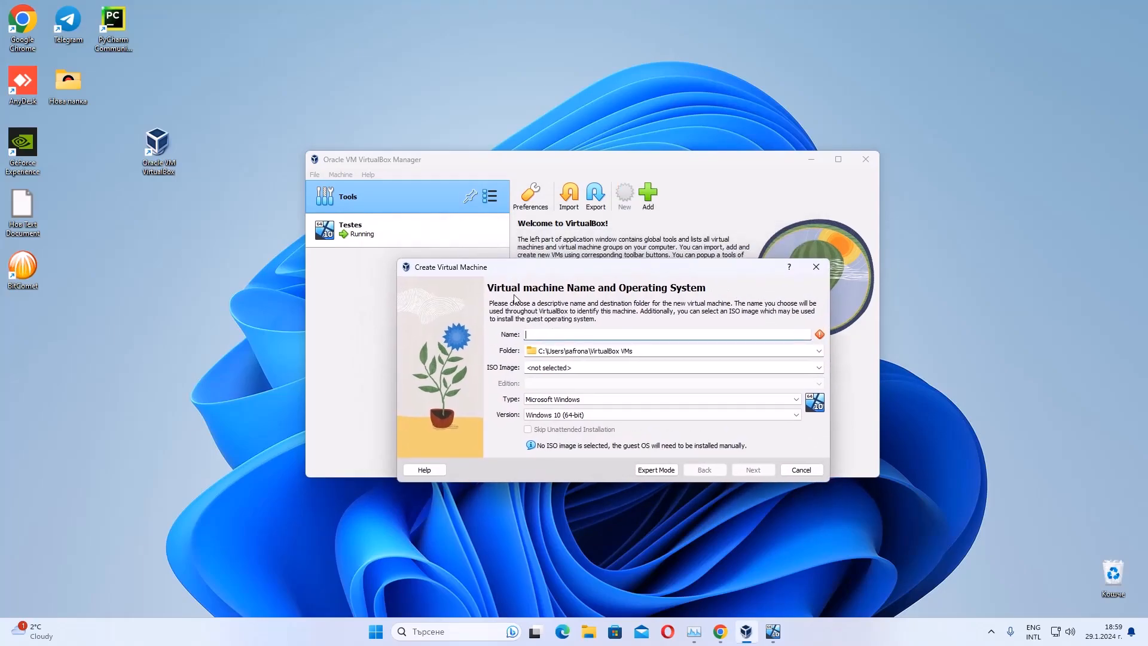
click(556, 332)
text(Test1)
Step: Set the new machine's destination folder to the test1 subfolder inside VirtualBox VMs
click(594, 352)
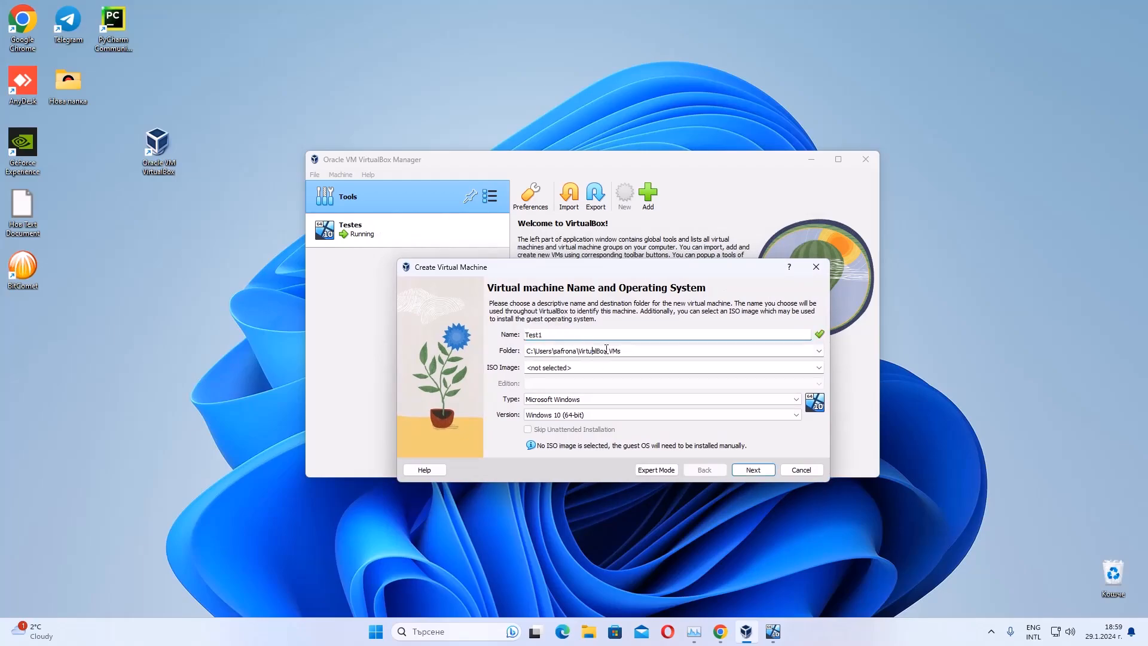
click(820, 351)
click(772, 377)
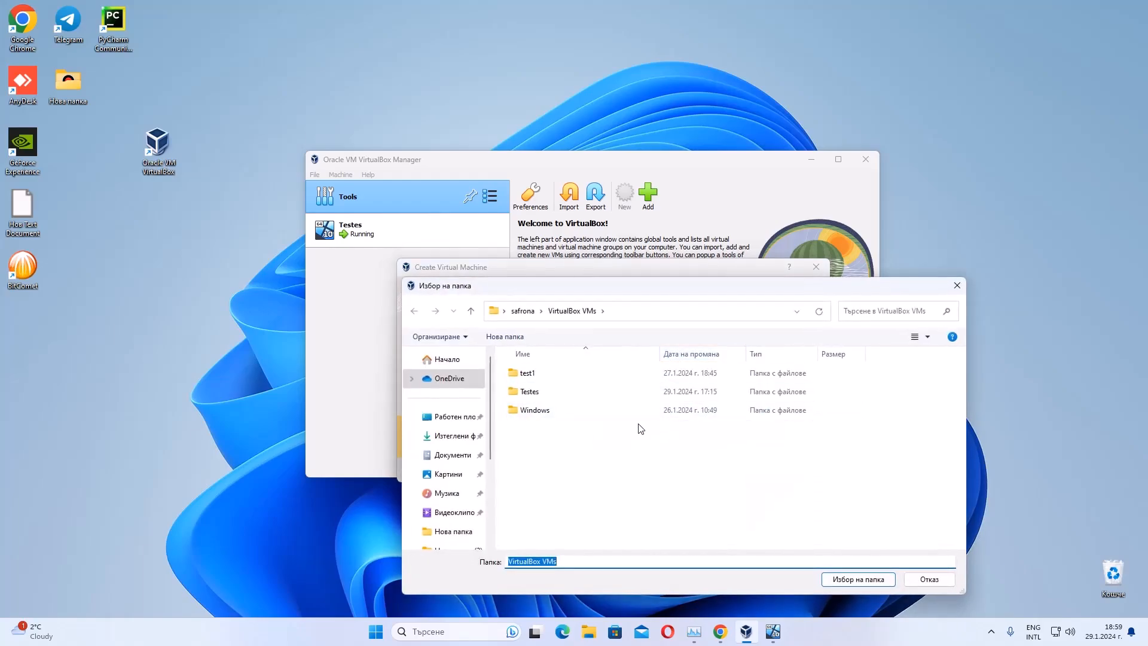
double_click(646, 374)
key(alt+Left)
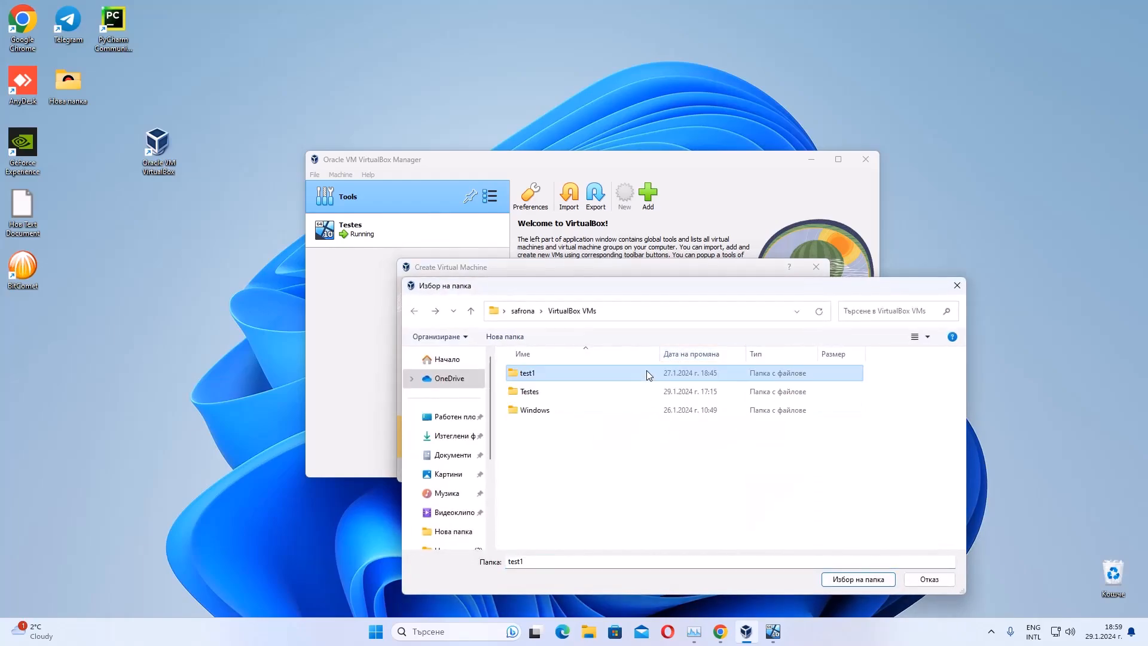
double_click(634, 374)
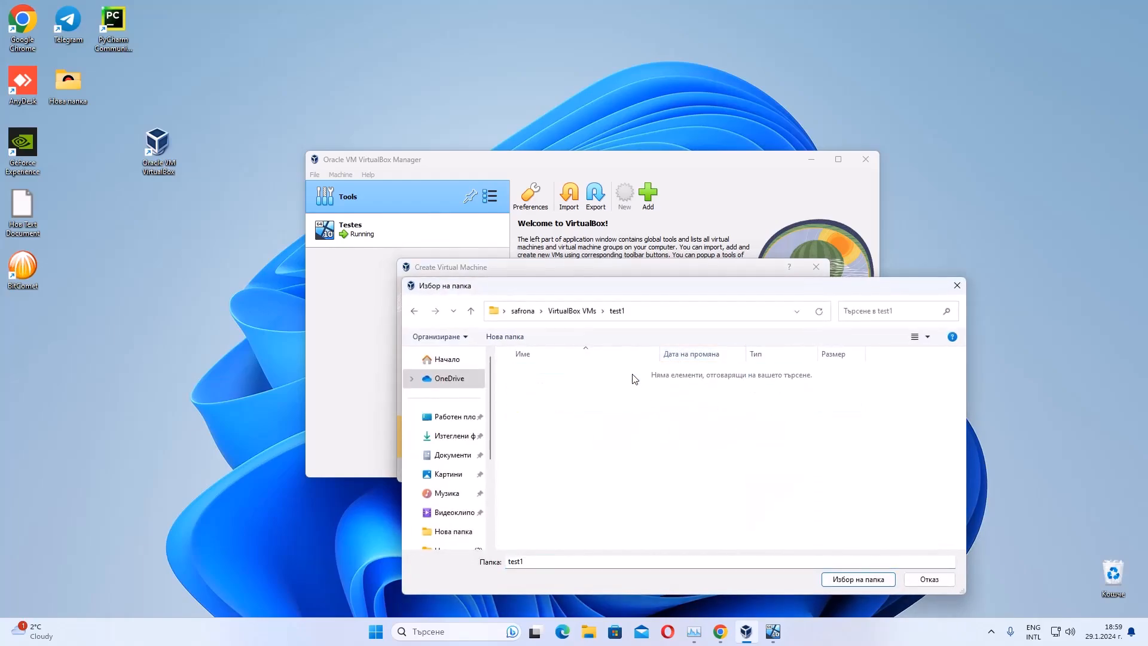
click(849, 579)
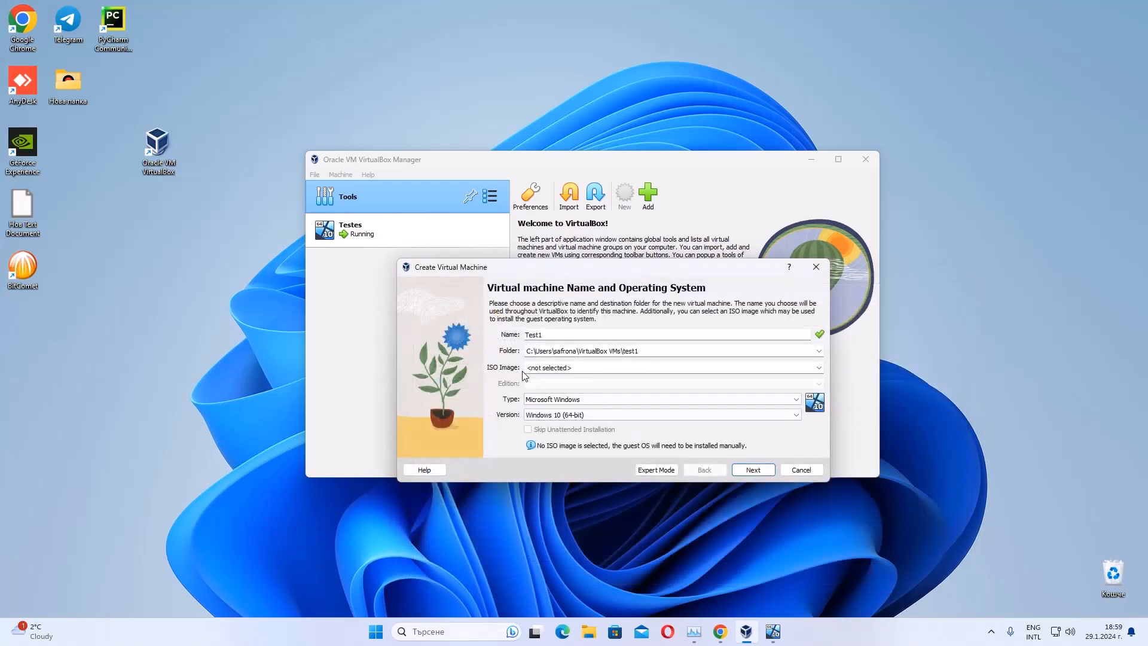
Step: Choose Windows10_22H2_Bulgarian_x64.iso from the D: drive as the machine's ISO image, leaving Skip Unattended Installation off
click(544, 365)
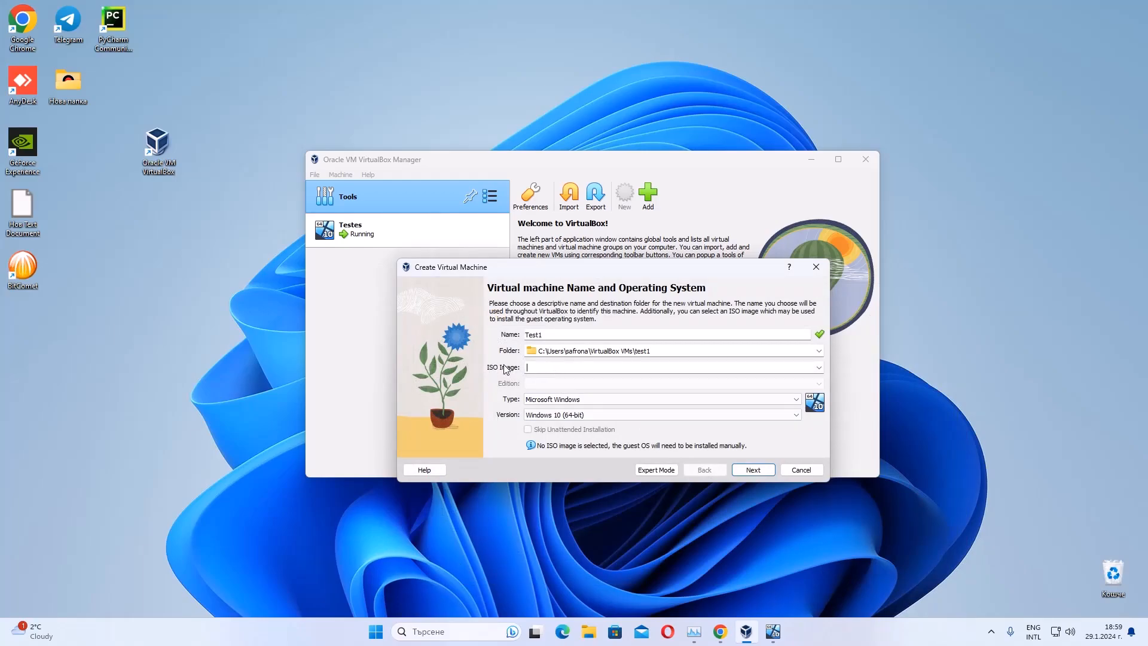
click(818, 367)
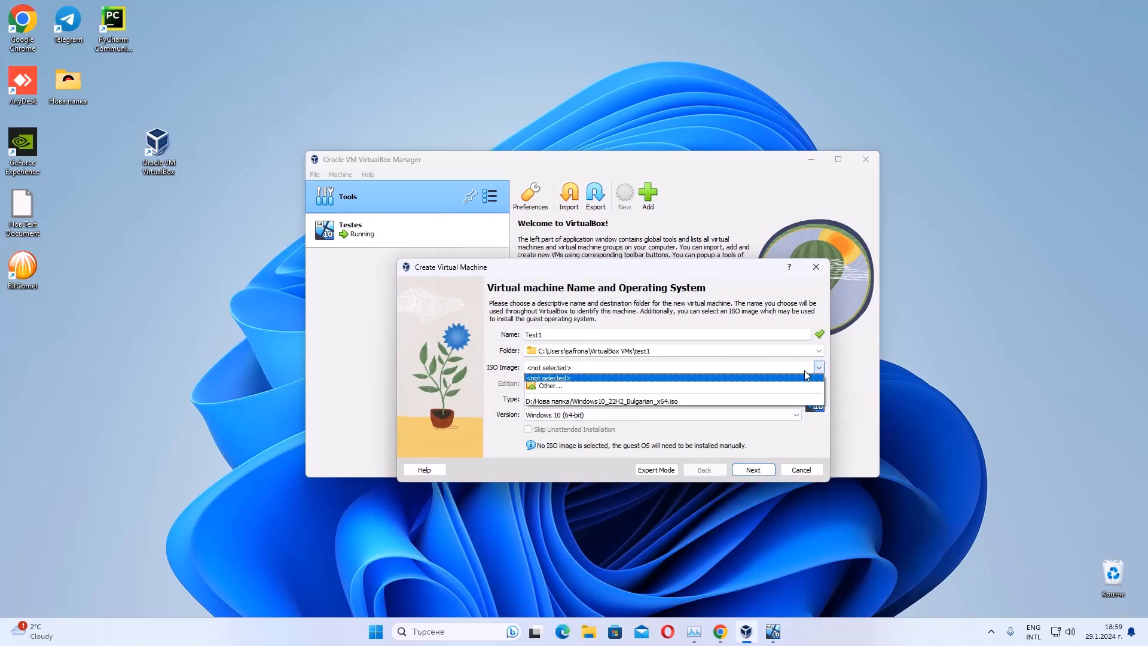
click(775, 387)
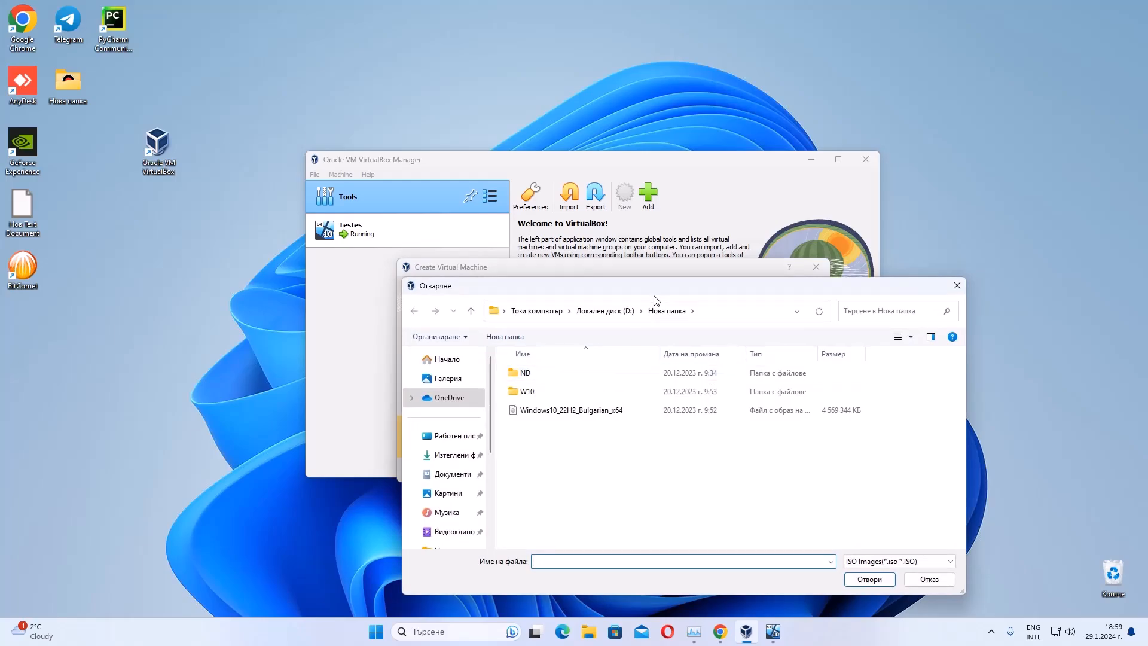
click(618, 414)
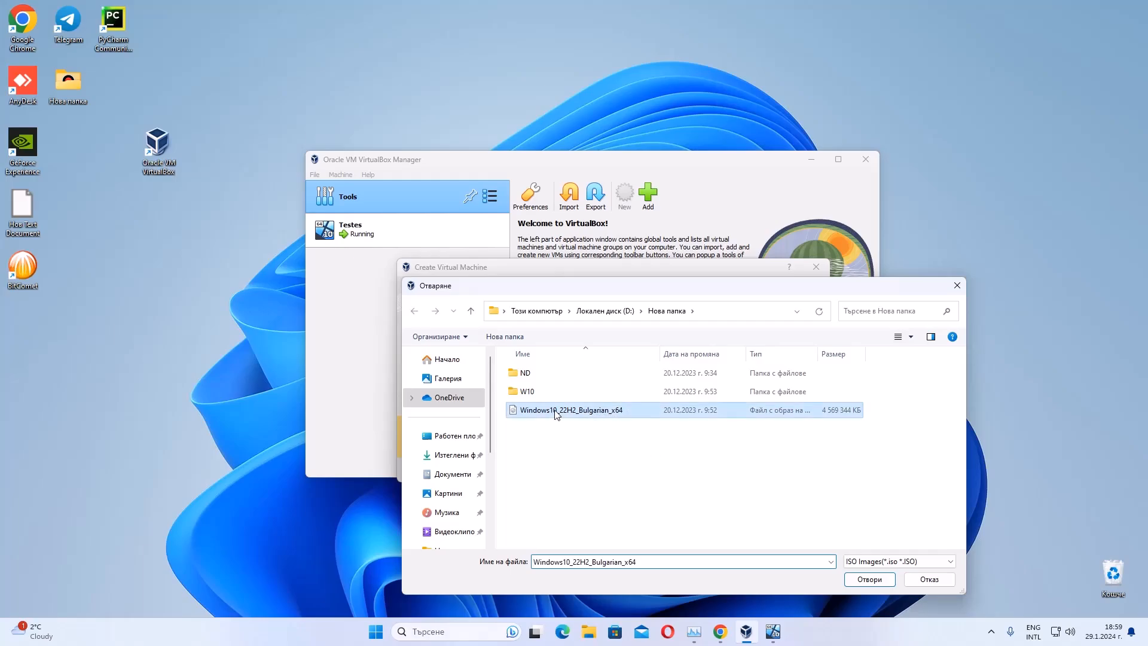
double_click(577, 414)
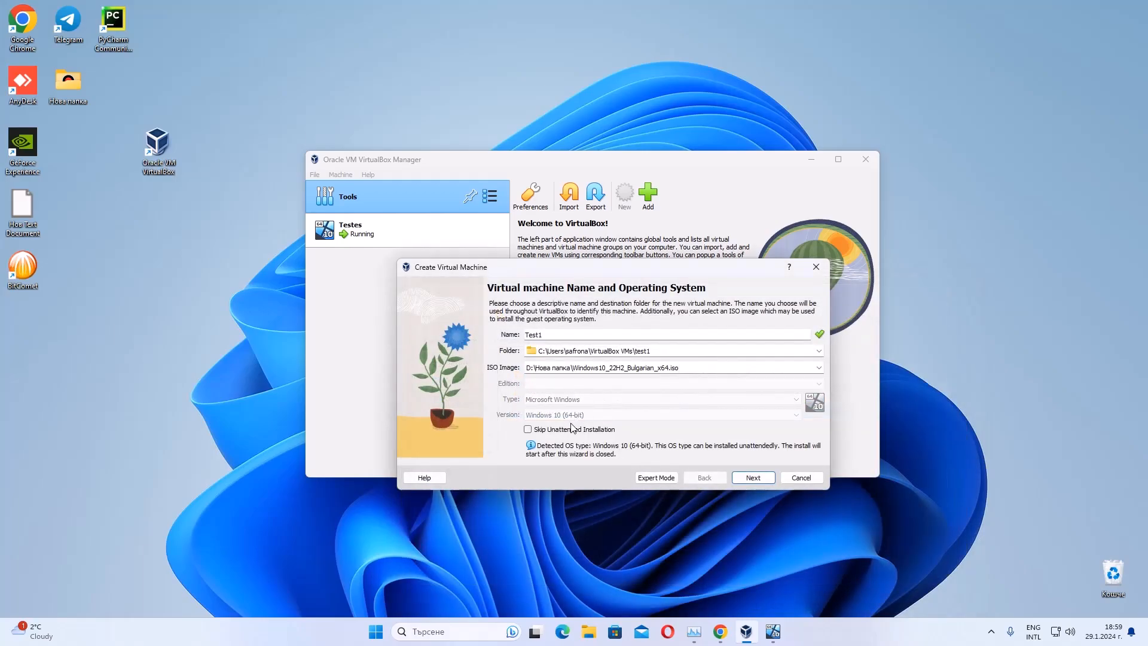
click(550, 432)
click(551, 430)
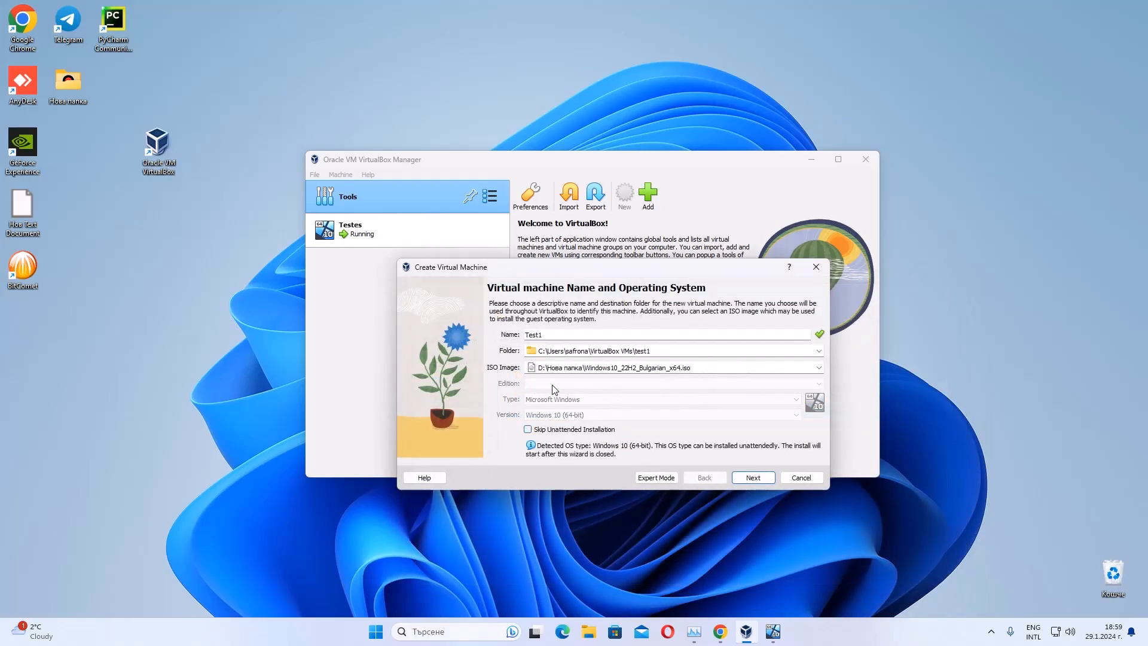
Step: Accept the default unattended guest OS install settings and continue to the hardware configuration
click(750, 477)
drag(592, 361, 514, 366)
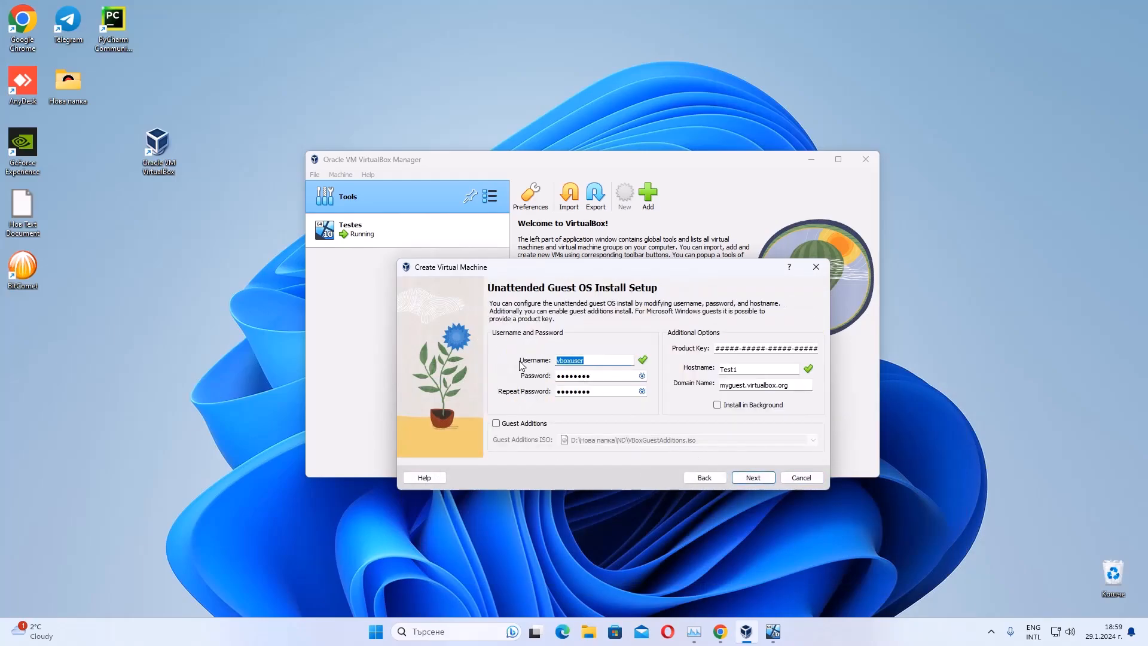
drag(473, 270, 439, 281)
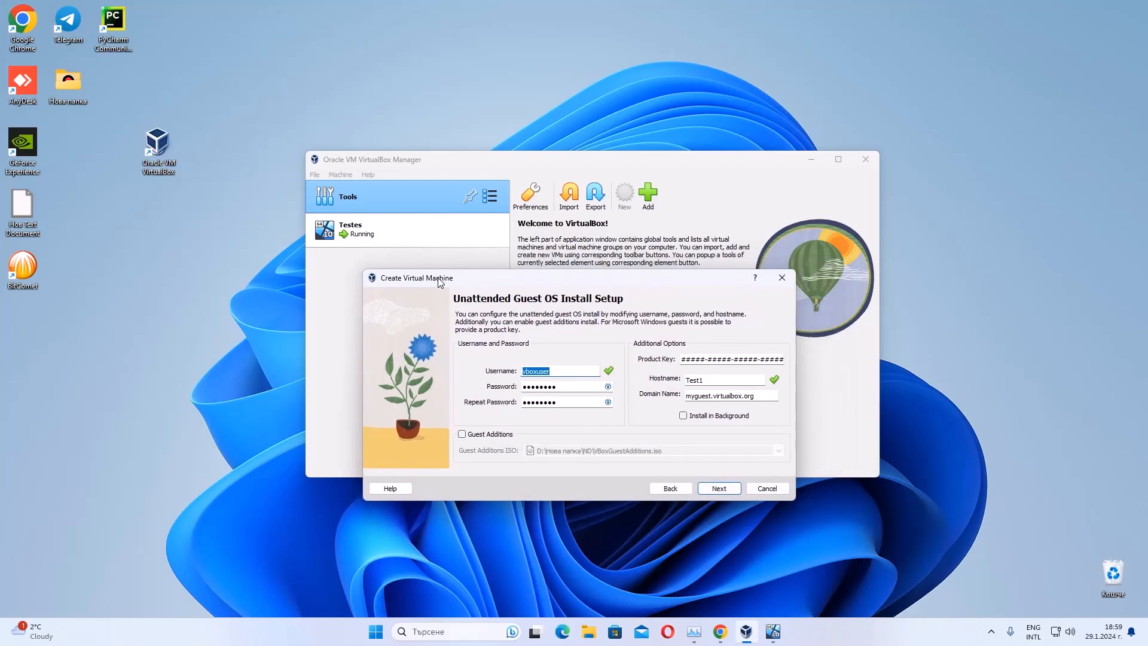
click(585, 377)
click(717, 487)
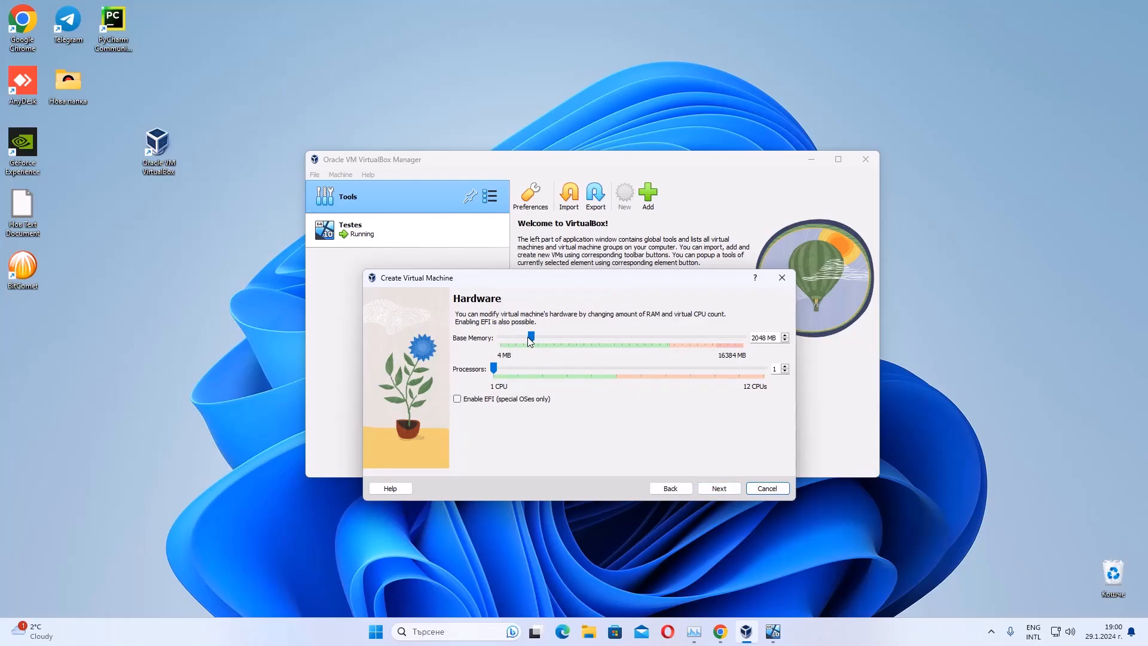
Step: Set the machine's base memory to 8192 MB and its processors to 6, and continue to the hard disk setup
drag(534, 336, 620, 337)
drag(495, 287, 465, 307)
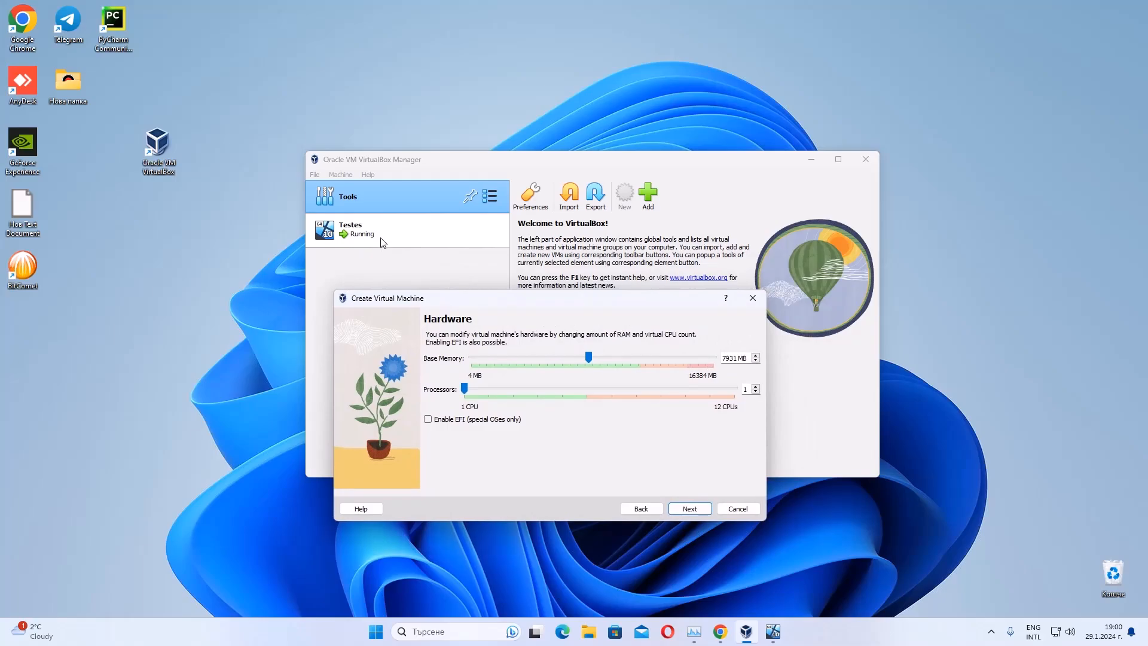
click(582, 360)
mouse_move(591, 359)
mouse_down()
mouse_move(619, 358)
mouse_move(594, 358)
mouse_up()
drag(464, 389, 588, 392)
click(685, 509)
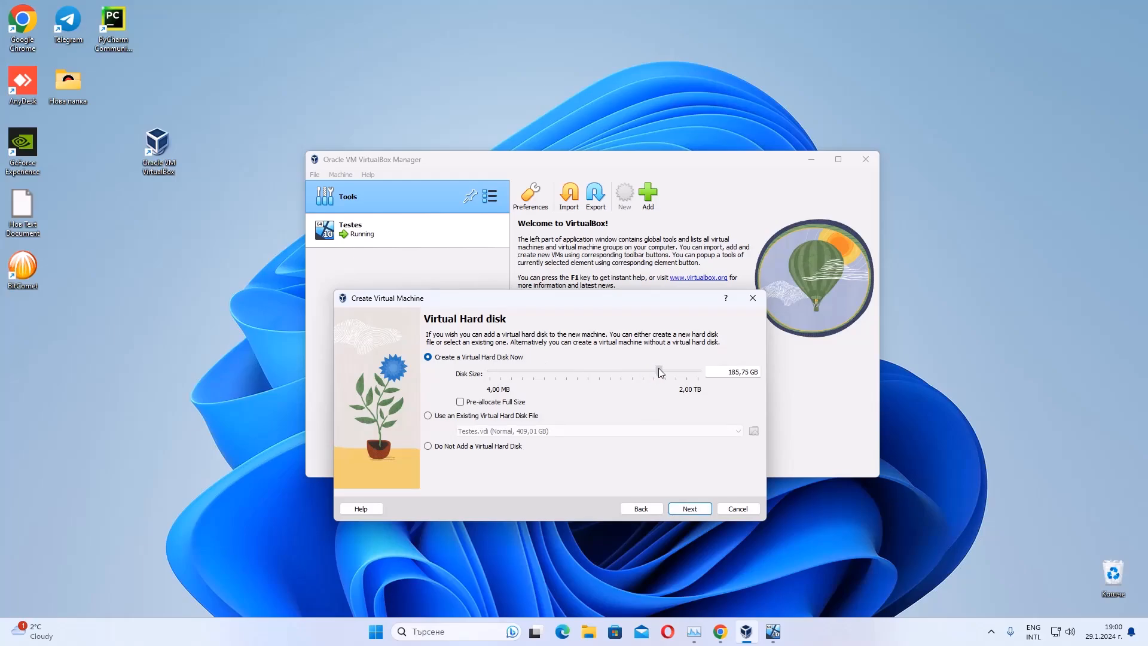
Step: Set the new virtual hard disk's size to 353.10 GB and finish the wizard, bringing the running Test1 machine to the front
mouse_move(658, 369)
mouse_down()
mouse_move(694, 370)
mouse_move(670, 376)
mouse_up()
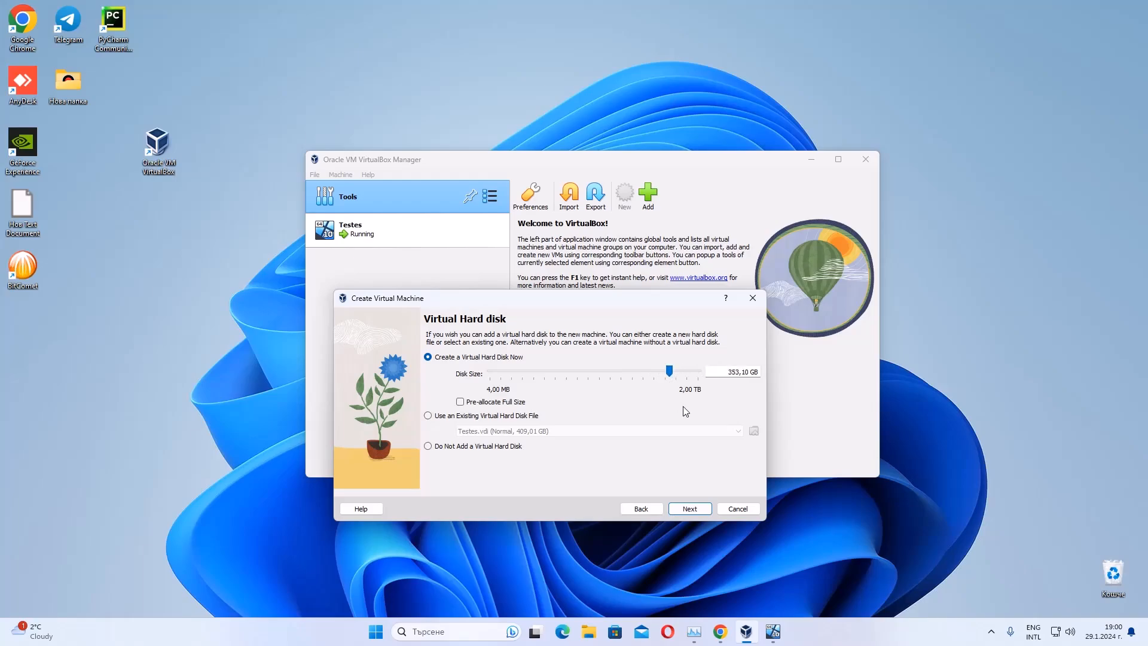
click(689, 509)
scroll(620, 450, down, 3)
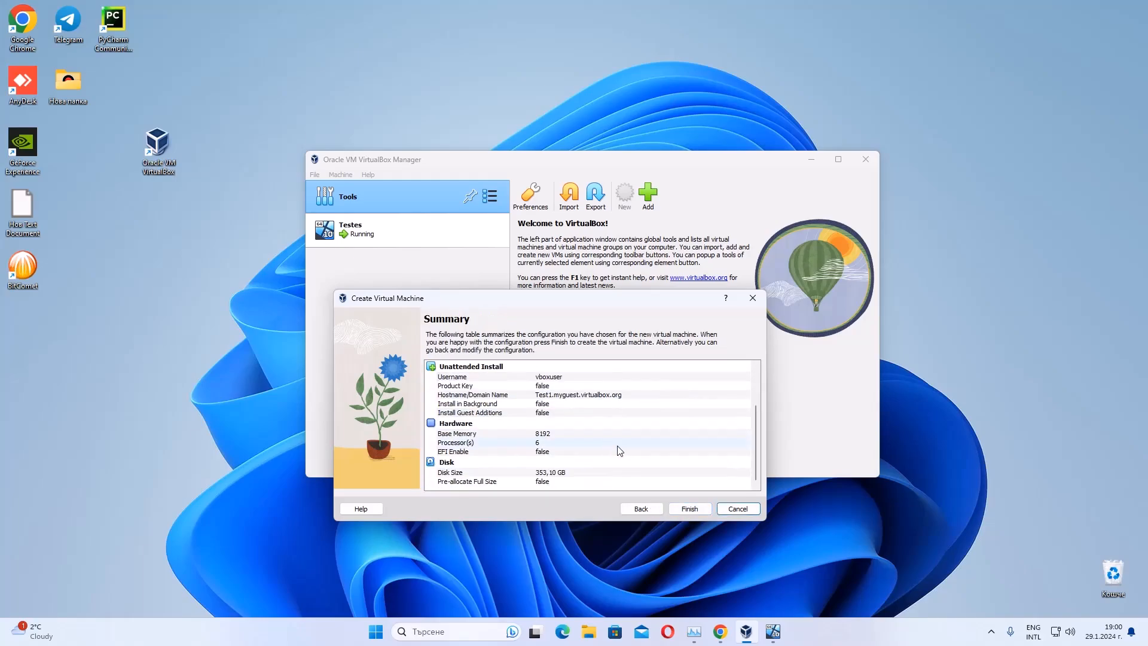
scroll(619, 451, up, 2)
click(689, 510)
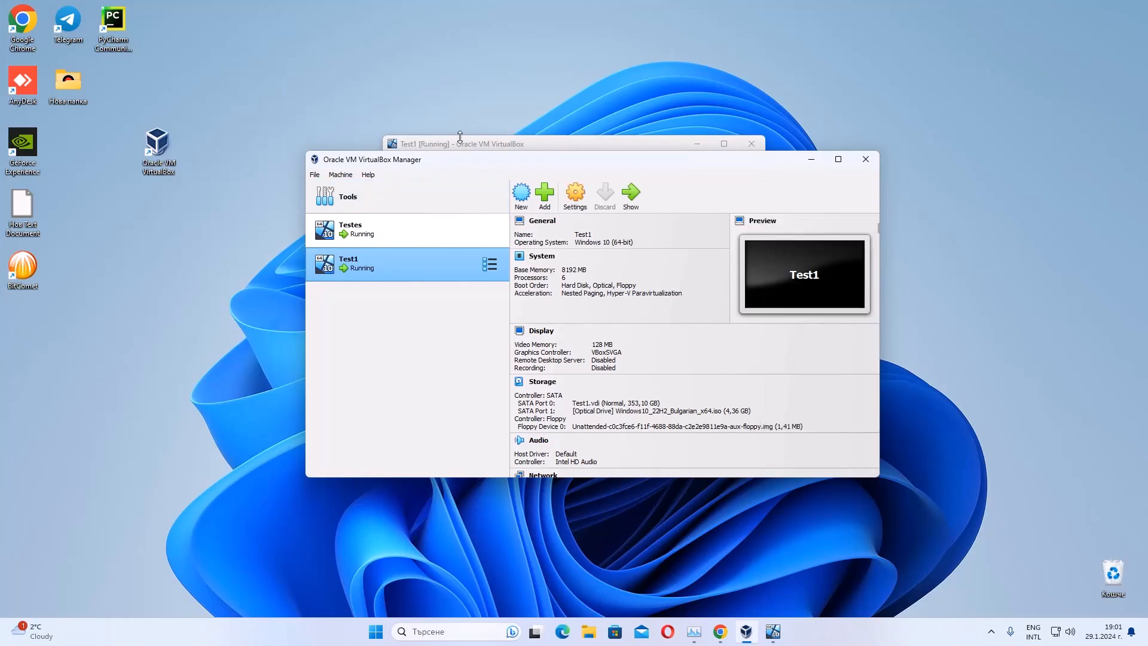
click(461, 140)
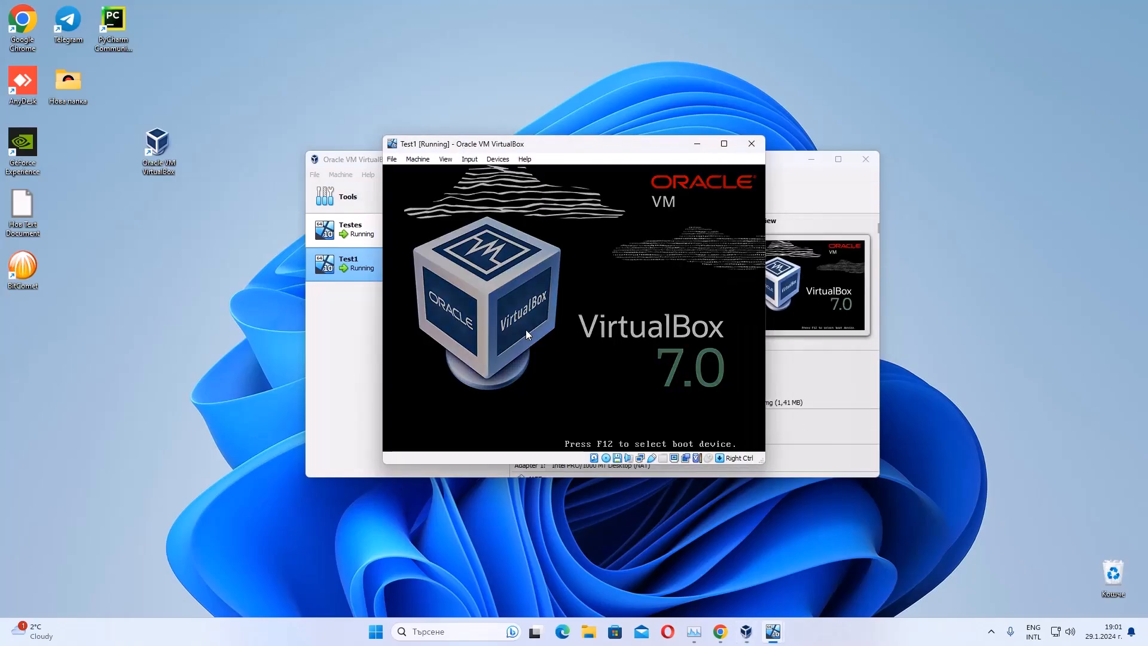